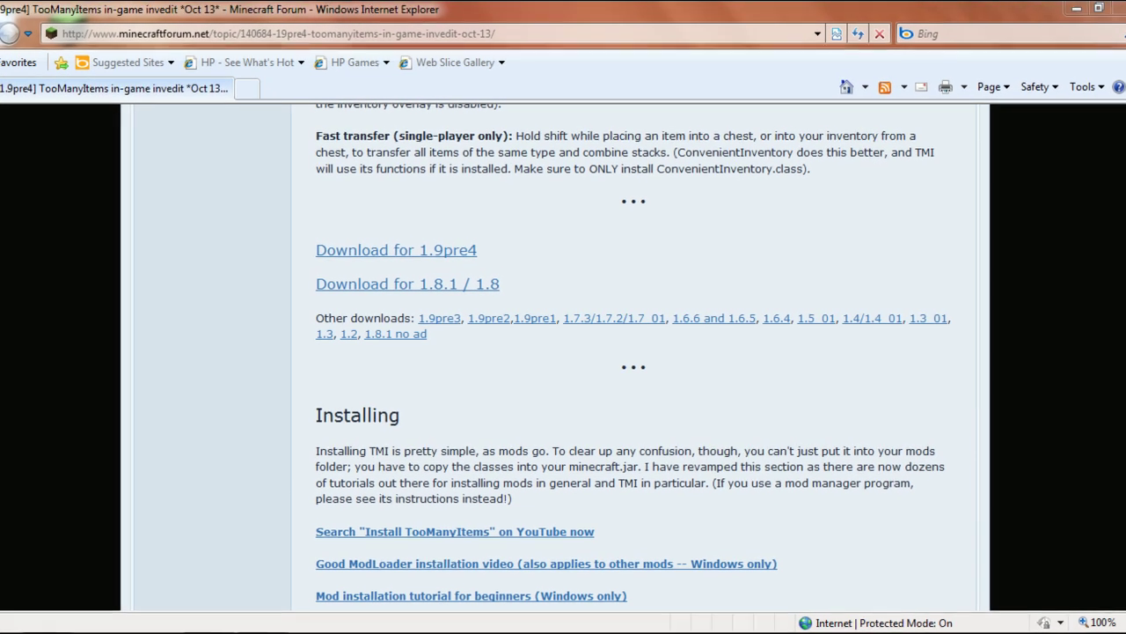
- Scroll through the TooManyItems page looking for the 1.8.1 / 1.8 download link
scroll(563, 352, "up", 10)
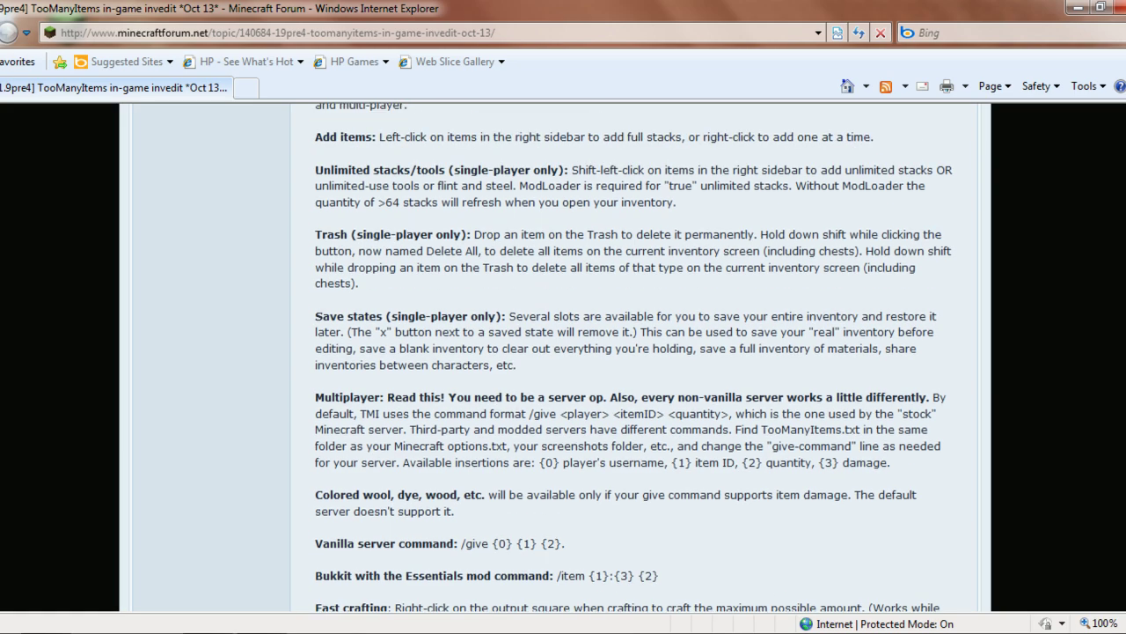
scroll(634, 352, "up", 14)
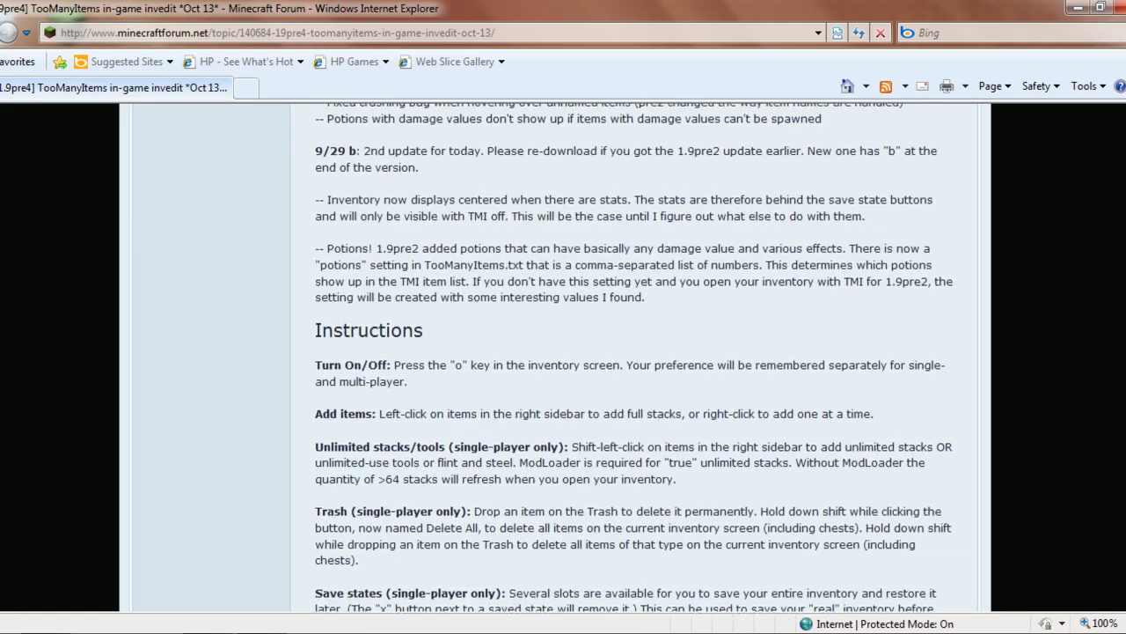
scroll(633, 352, "up", 4)
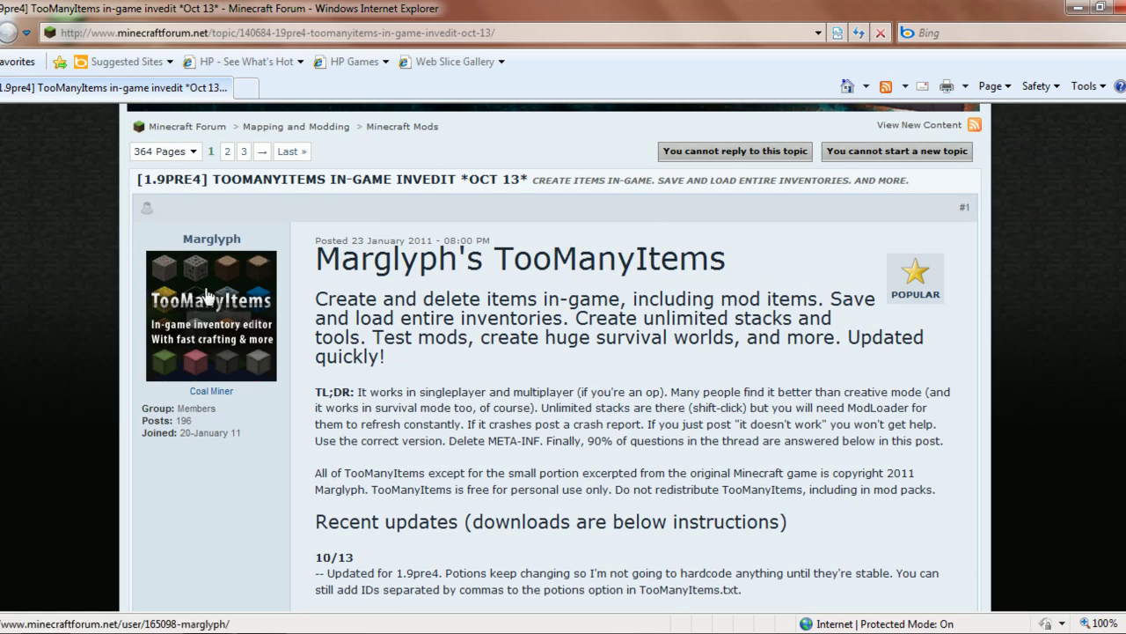
scroll(634, 352, "down", 5)
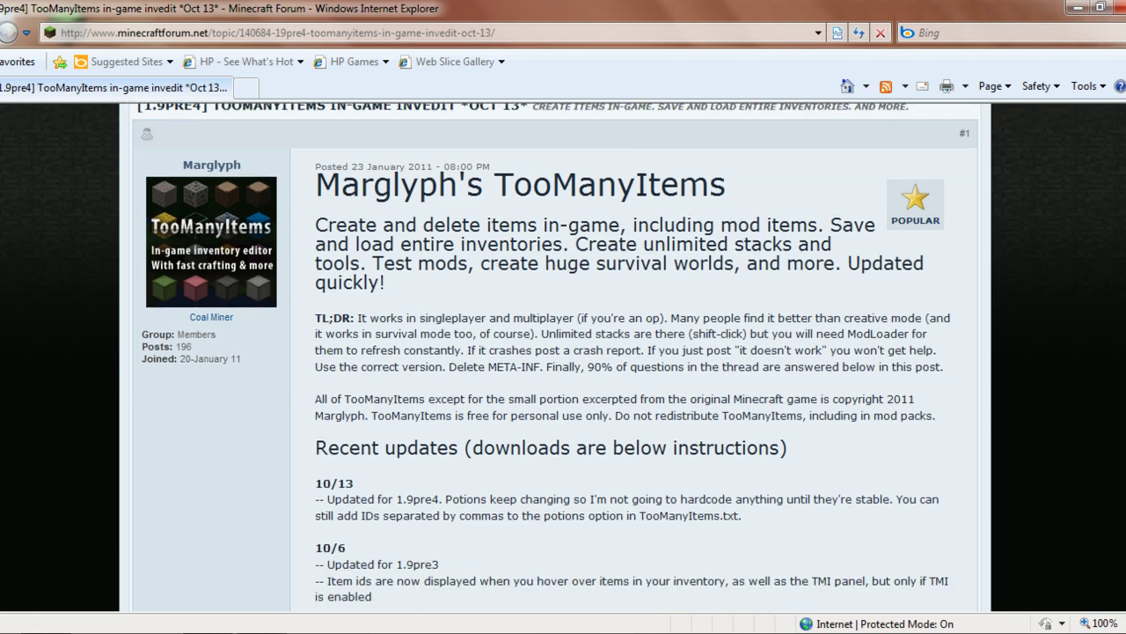
scroll(633, 352, "down", 6)
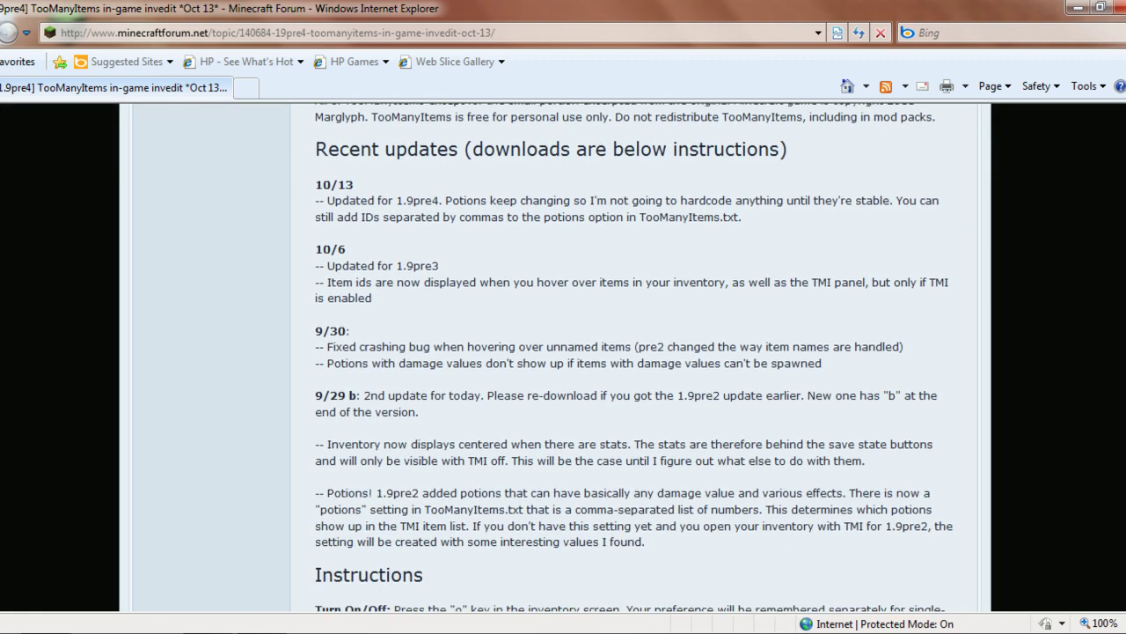
scroll(634, 352, "down", 7)
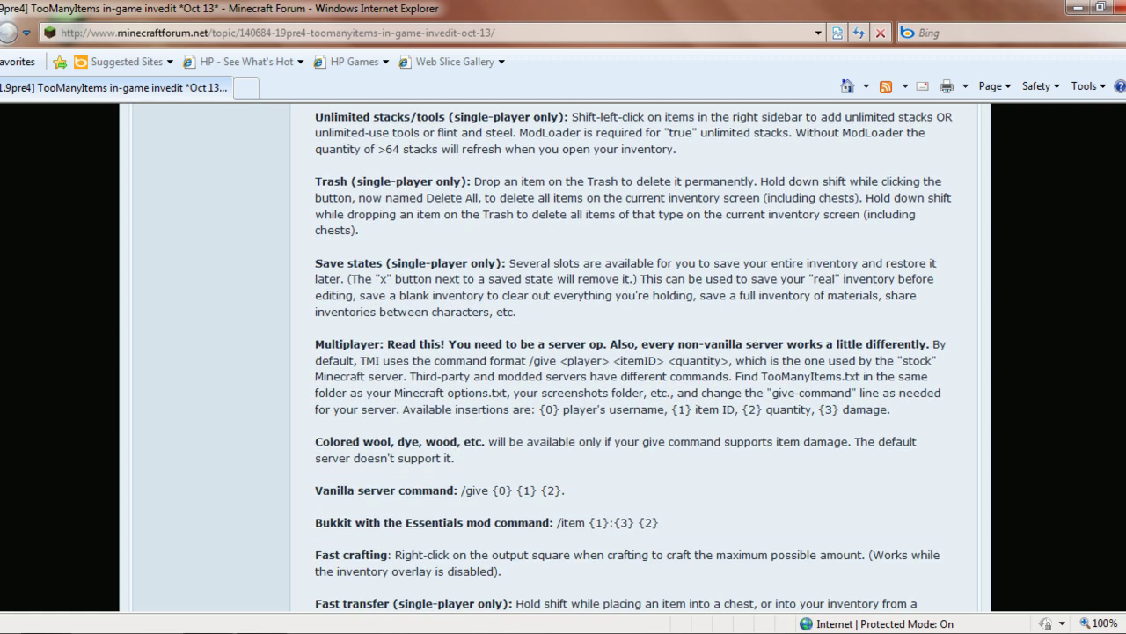
scroll(633, 352, "down", 6)
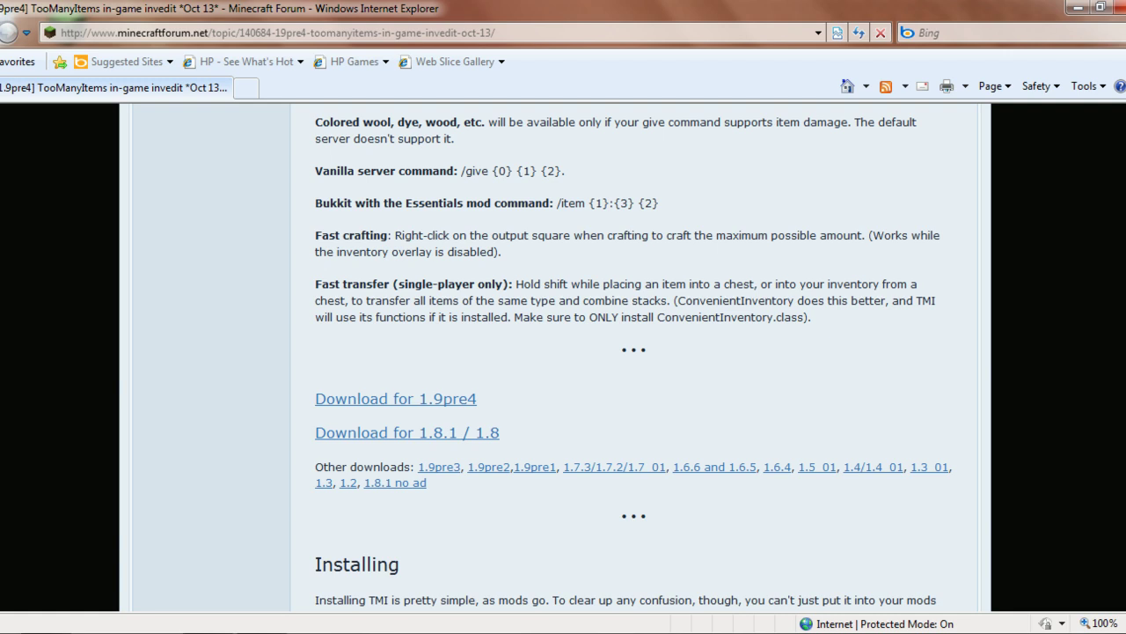
scroll(633, 352, "down", 3)
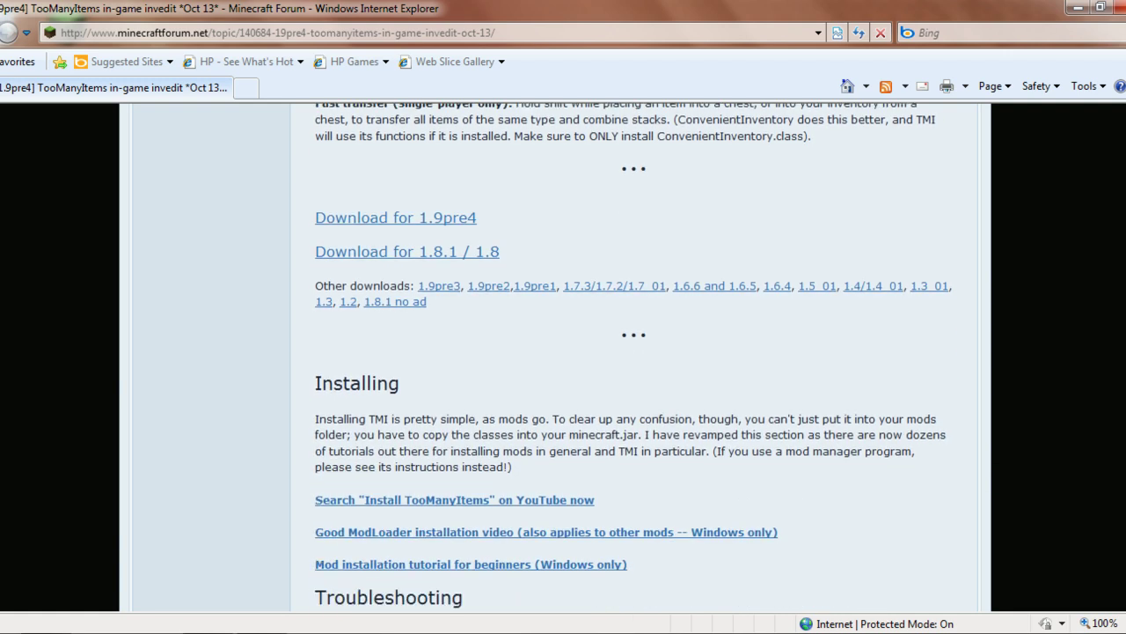
scroll(634, 352, "up", 2)
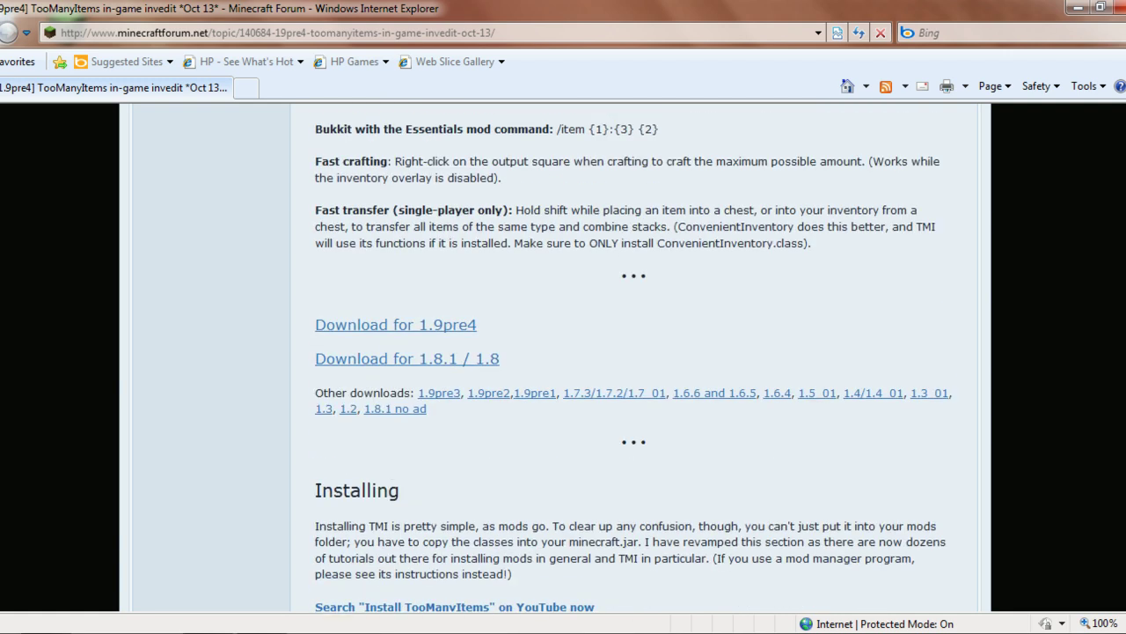
scroll(634, 352, "up", 4)
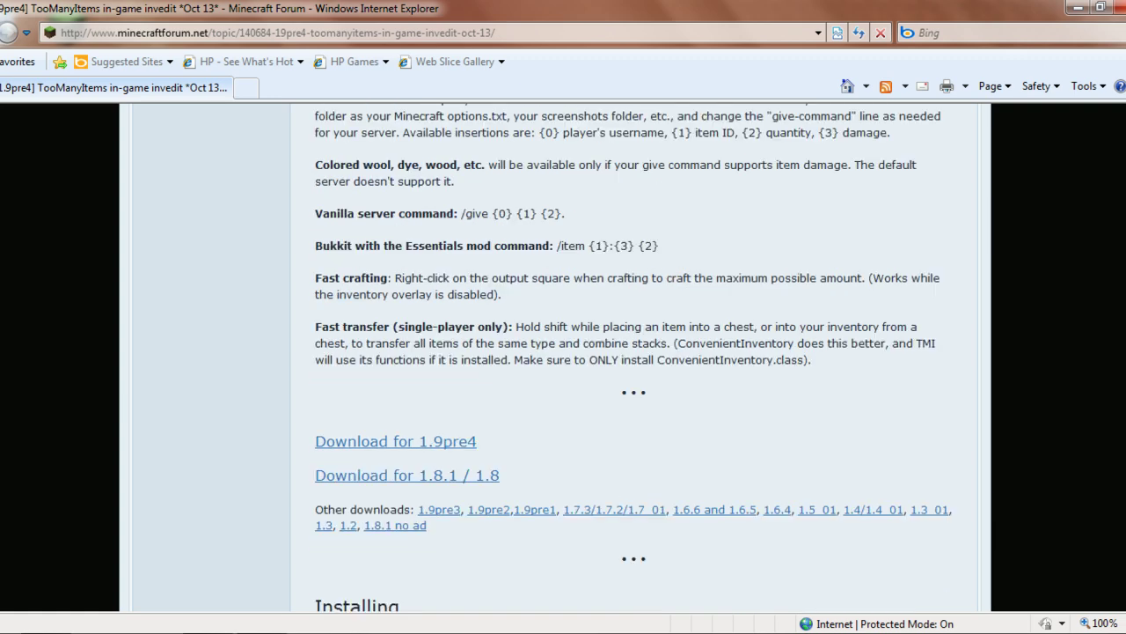
- Follow the 'Download for 1.8.1 / 1.8' link and skip the adf.ly ad page
scroll(634, 352, "down", 3)
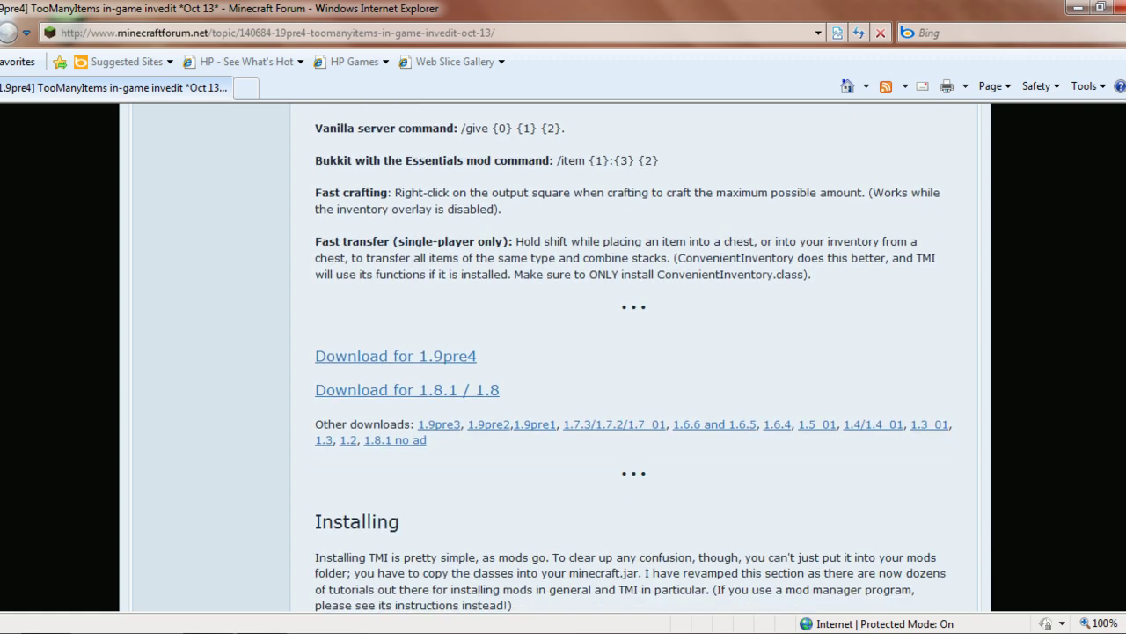
scroll(633, 352, "down", 2)
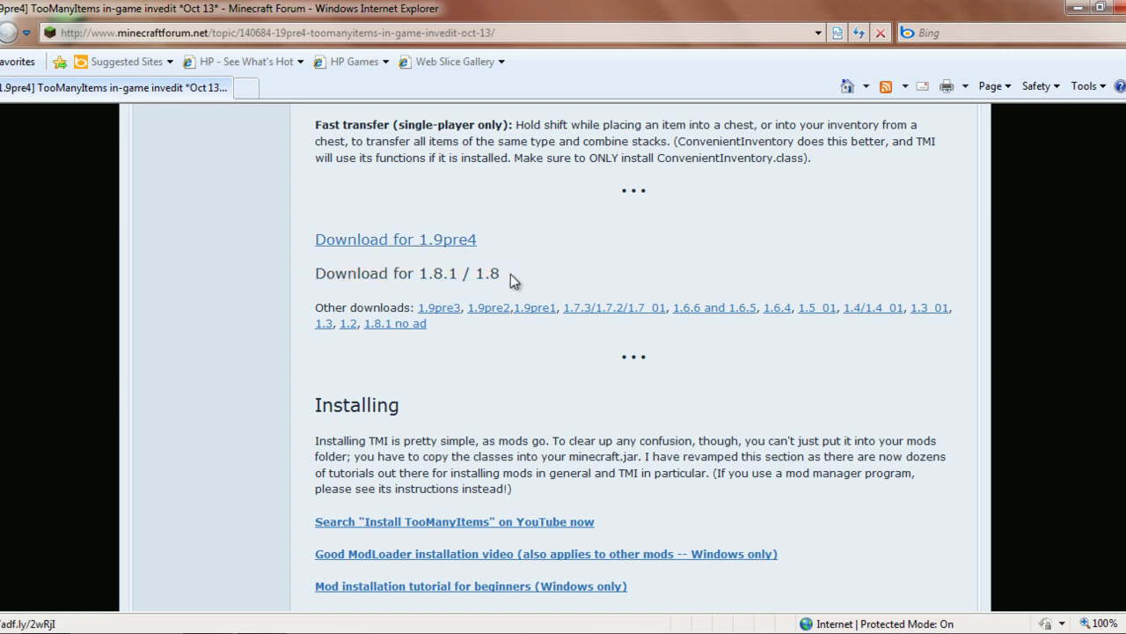
left_click(405, 279)
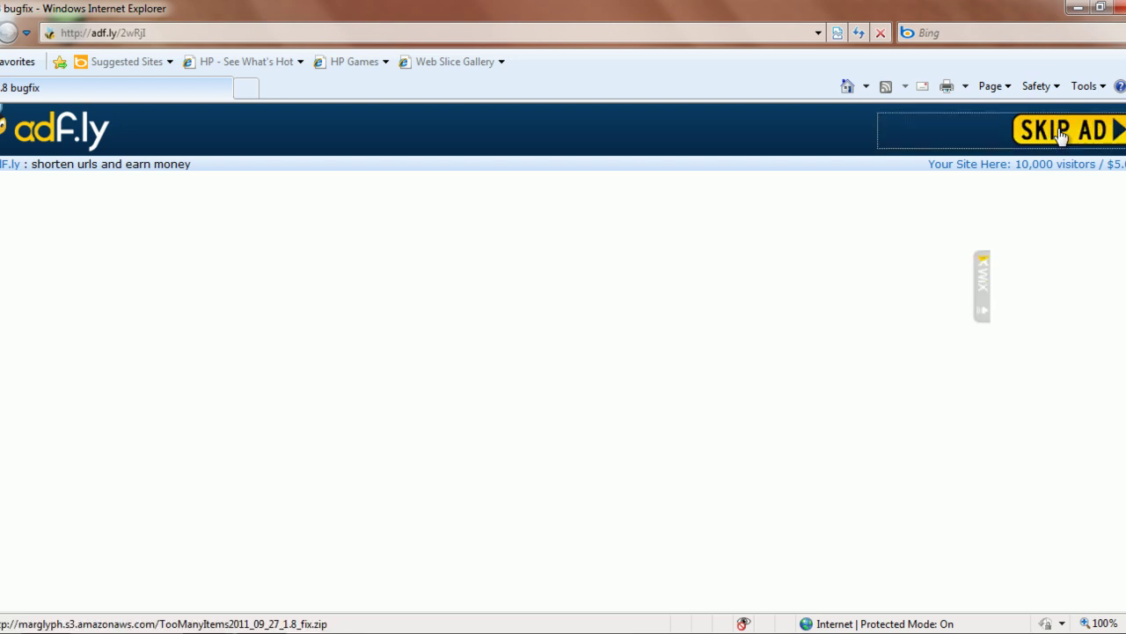
left_click(1030, 131)
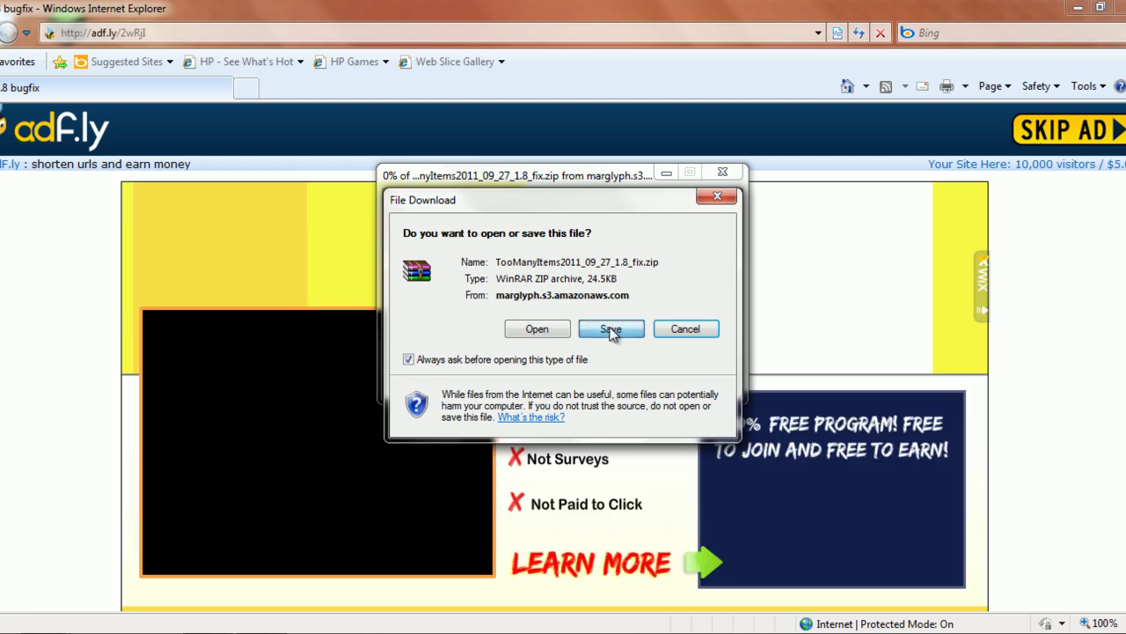
- Save TooManyItems2011_09_27_1.8_fix.zip to Downloads without overwriting, and dismiss the completion notice
left_click(613, 329)
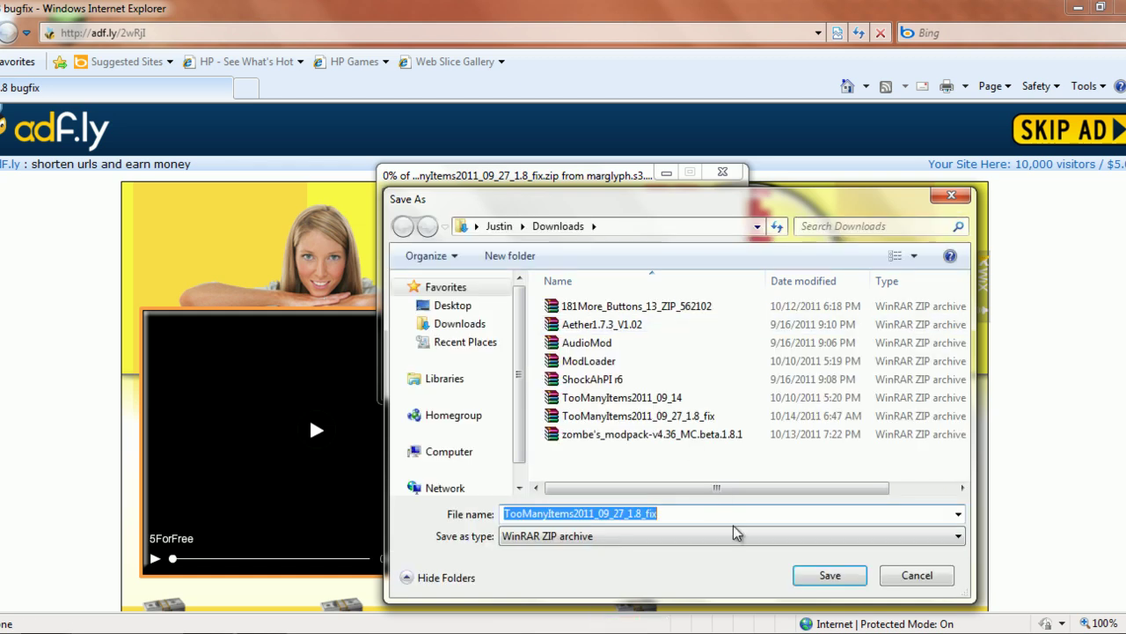
left_click(829, 574)
key("Return")
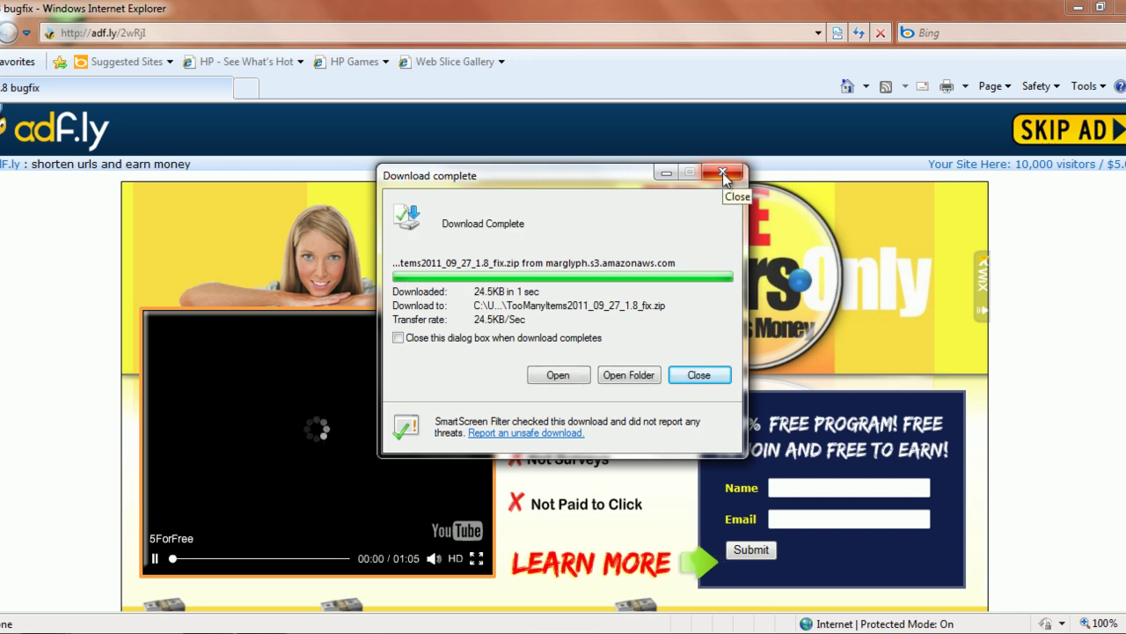
left_click(723, 173)
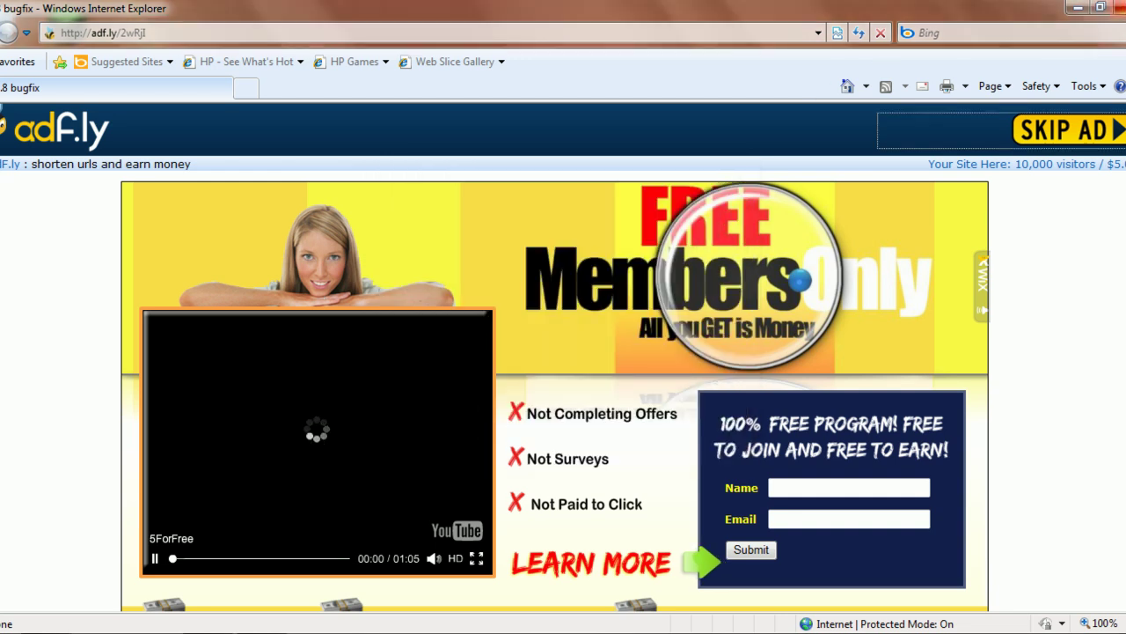
- Close the browser and open TooManyItems2011_09_27_1.8_fix.zip from the user's Downloads folder in WinRAR
left_click(1115, 7)
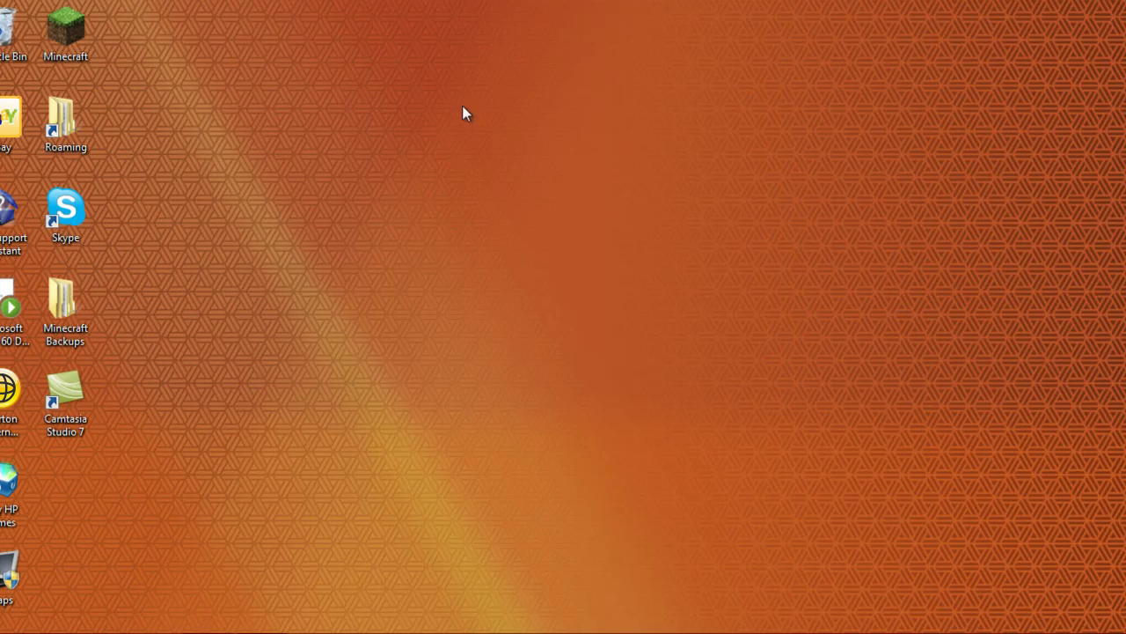
double_click(96, 112)
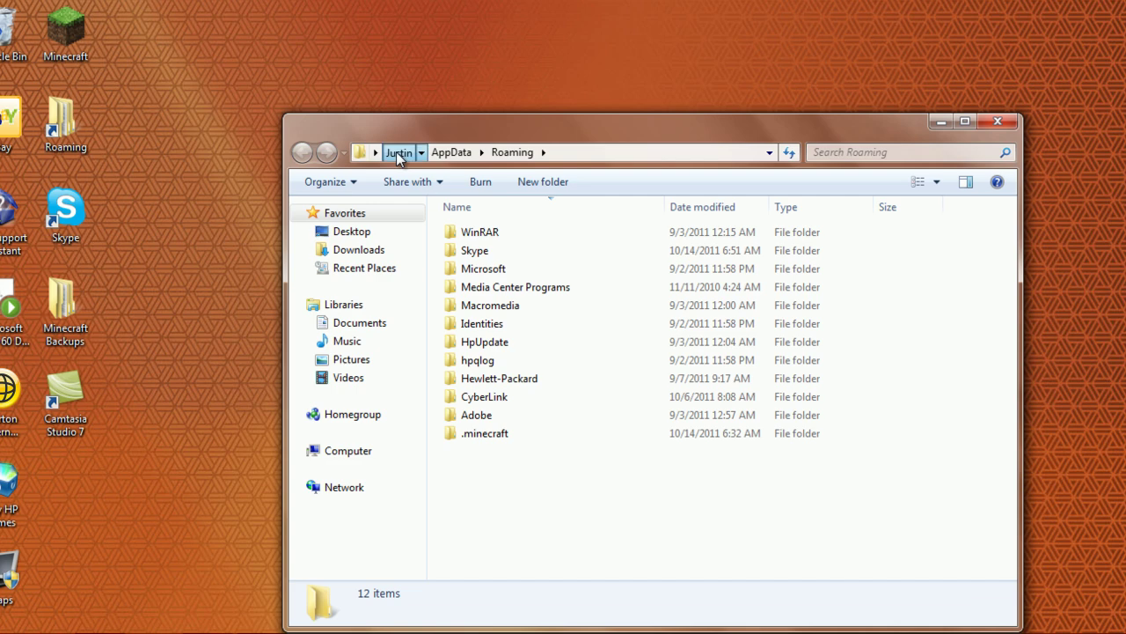
left_click(398, 154)
left_click(619, 239)
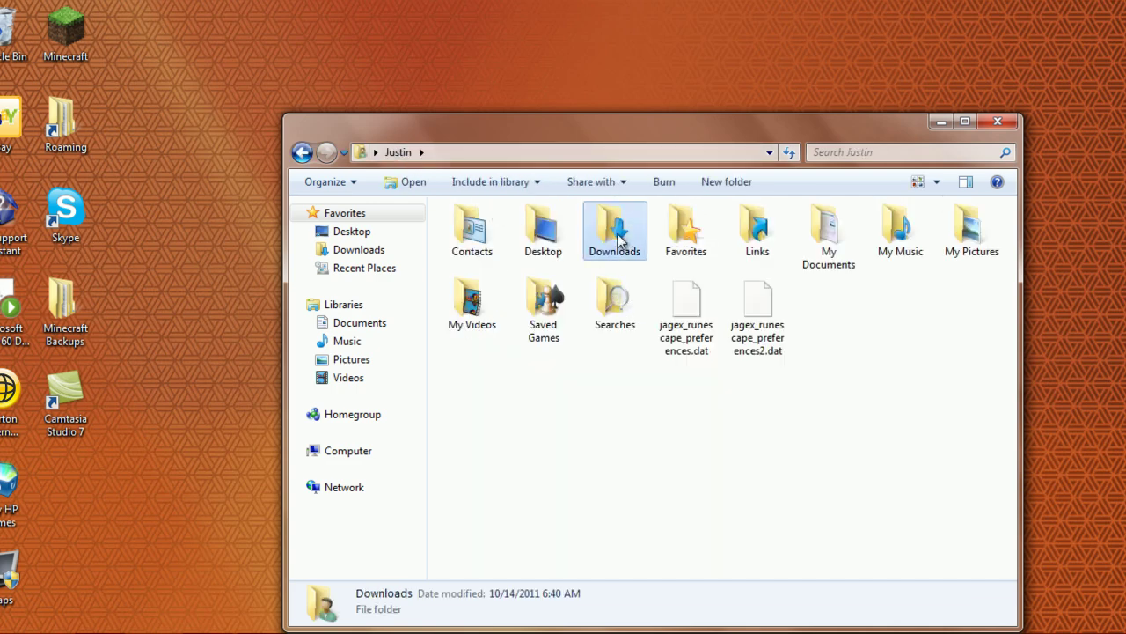
double_click(618, 238)
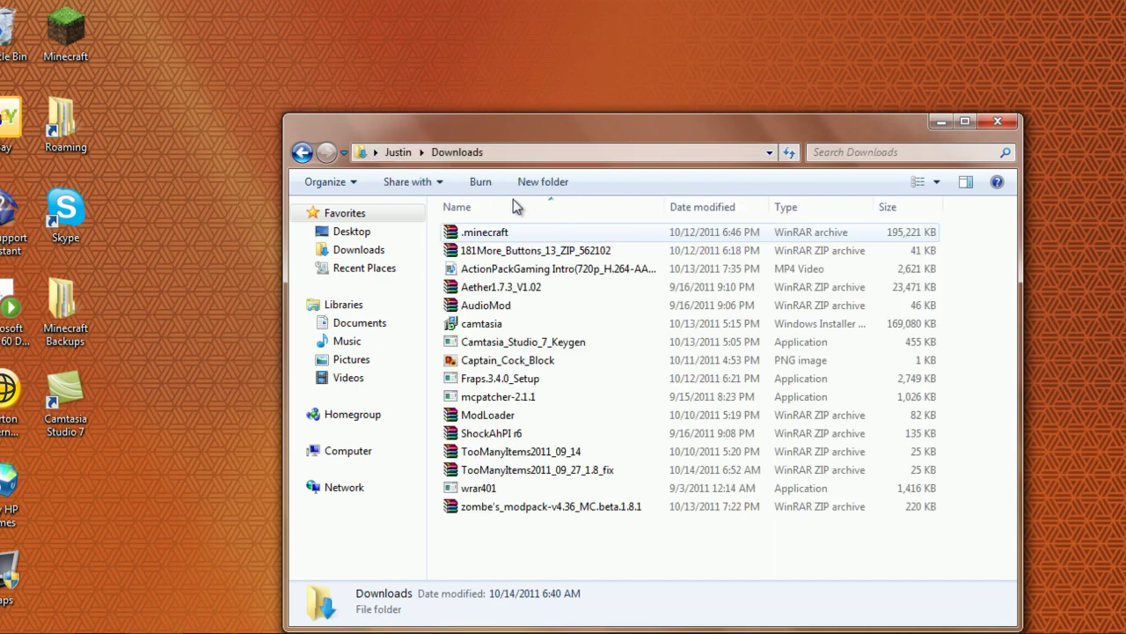
left_click(581, 474)
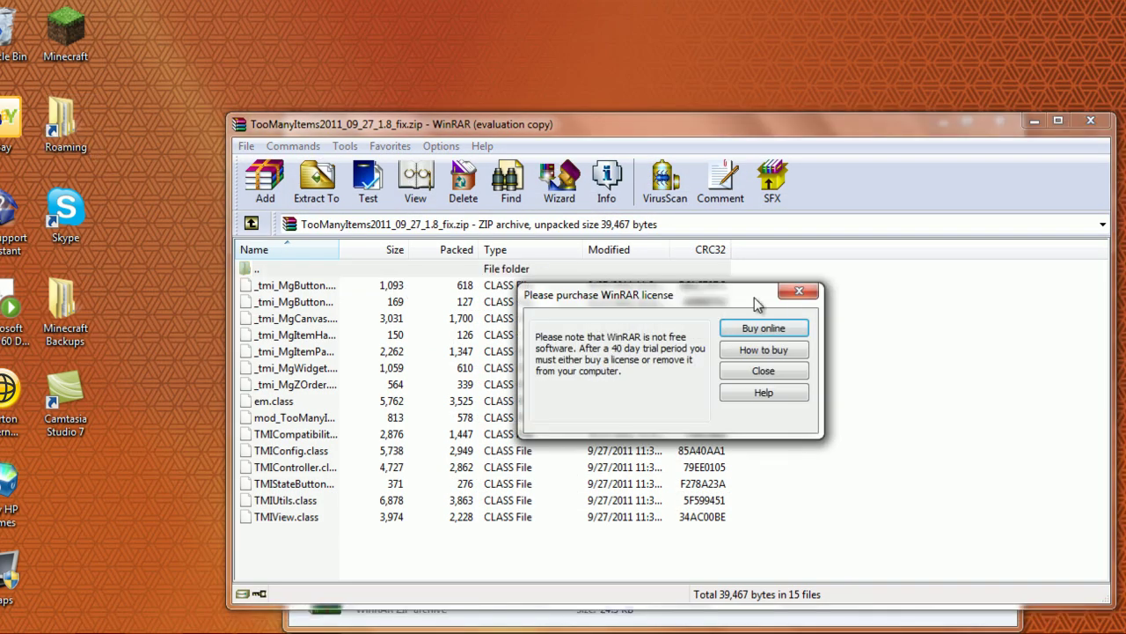
left_click(798, 293)
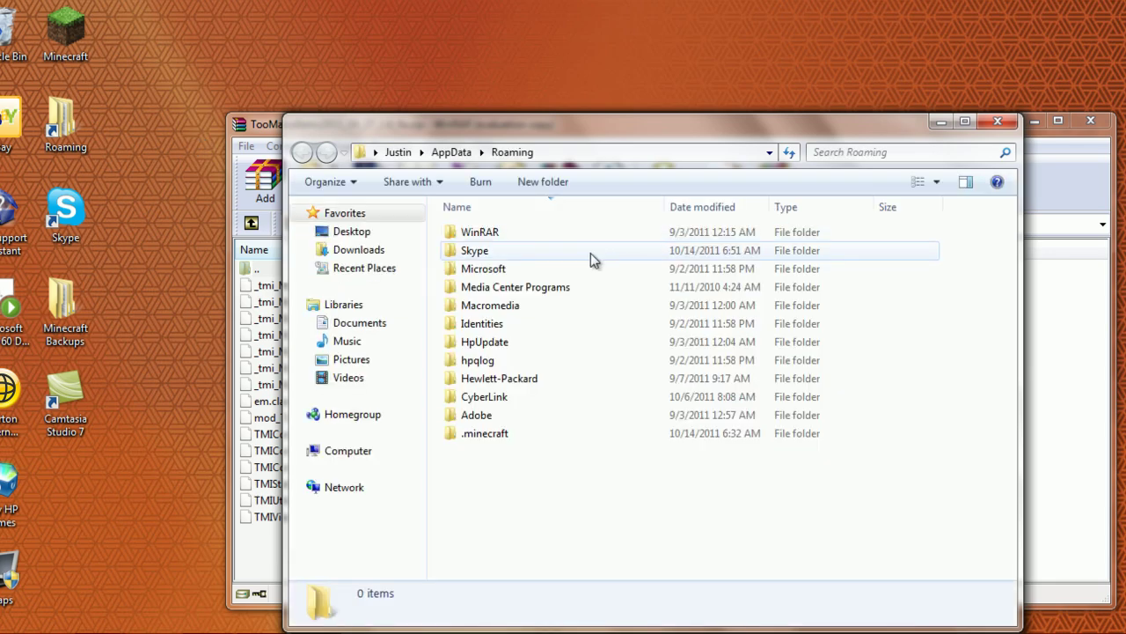
- Open minecraft.jar from .minecraft\bin with WinRAR archiver
double_click(509, 435)
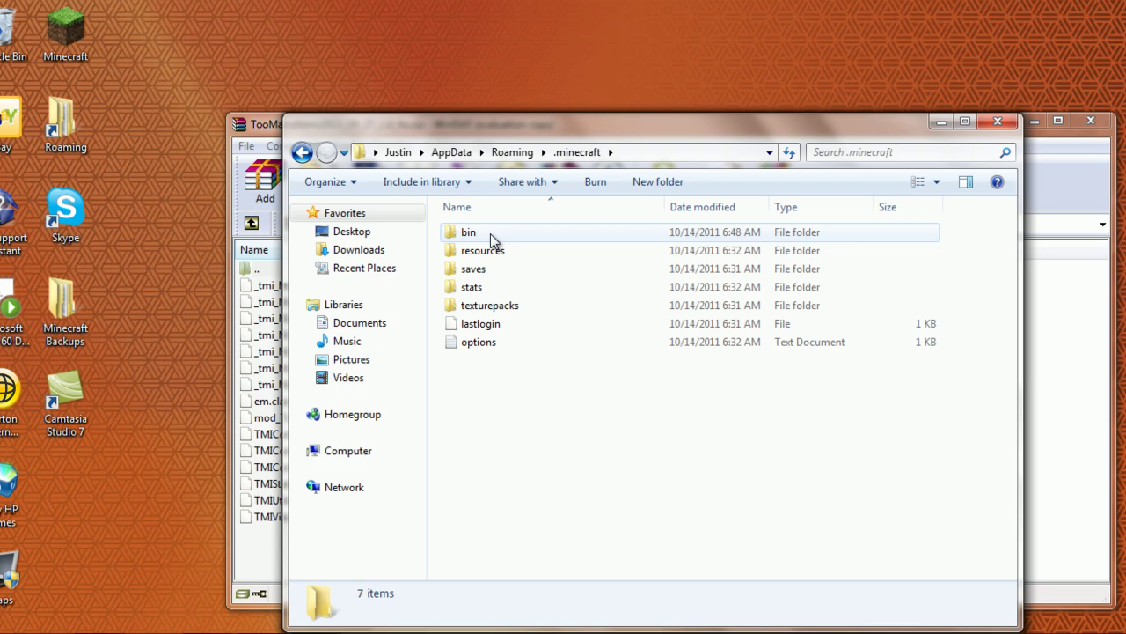
double_click(490, 233)
right_click(489, 332)
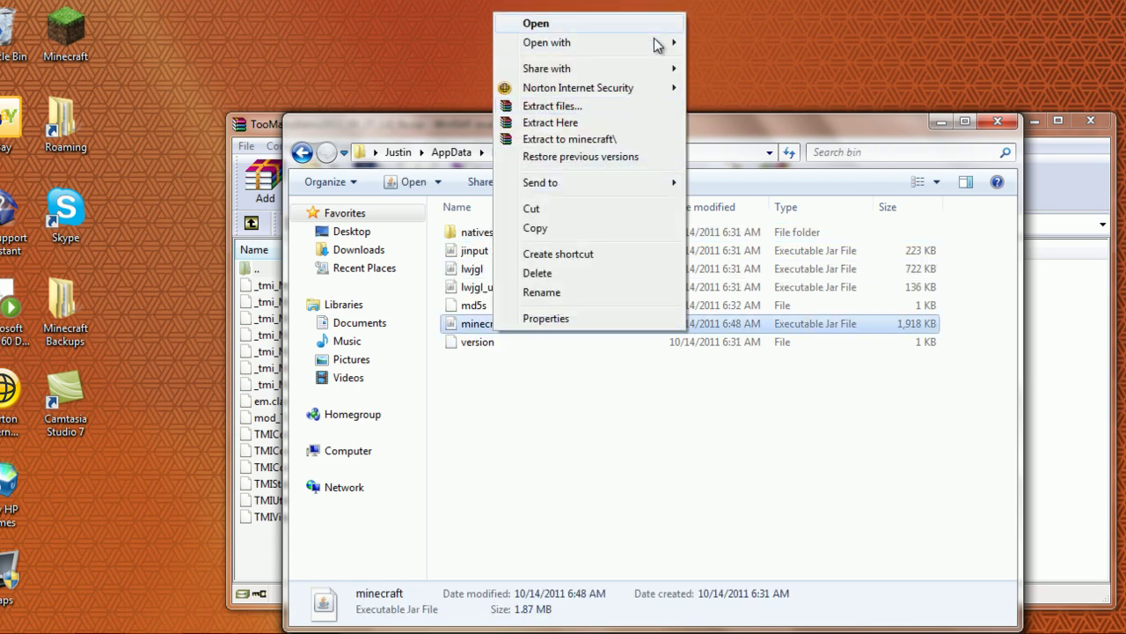
mouse_move(656, 44)
left_click(746, 61)
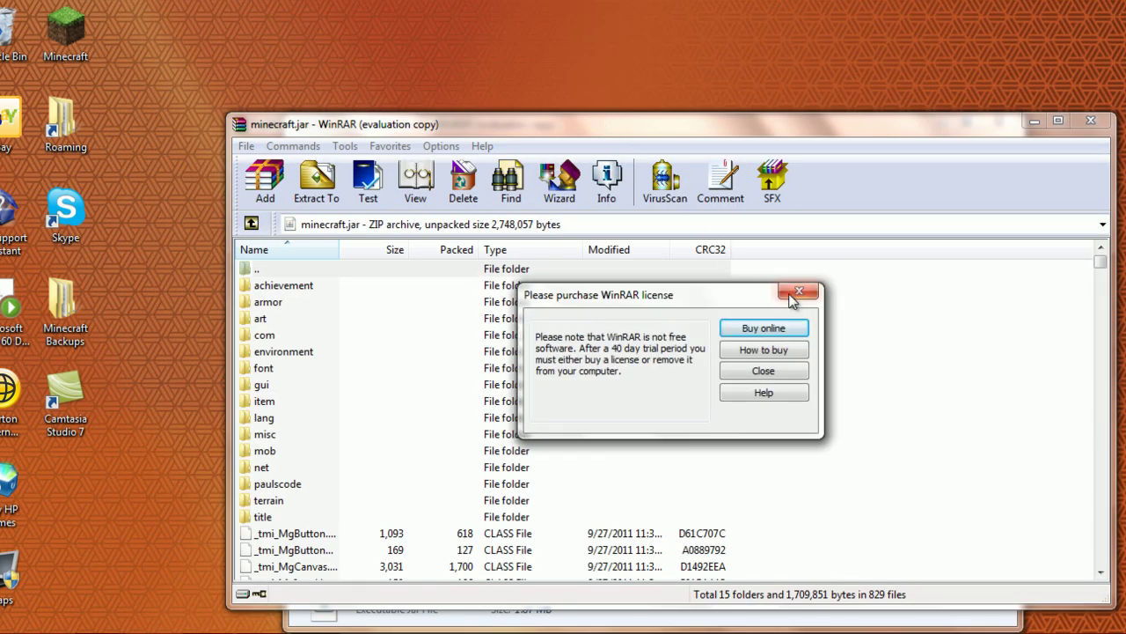
- Close the WinRAR license reminder and bring the TooManyItems zip window in front of minecraft.jar
left_click(799, 291)
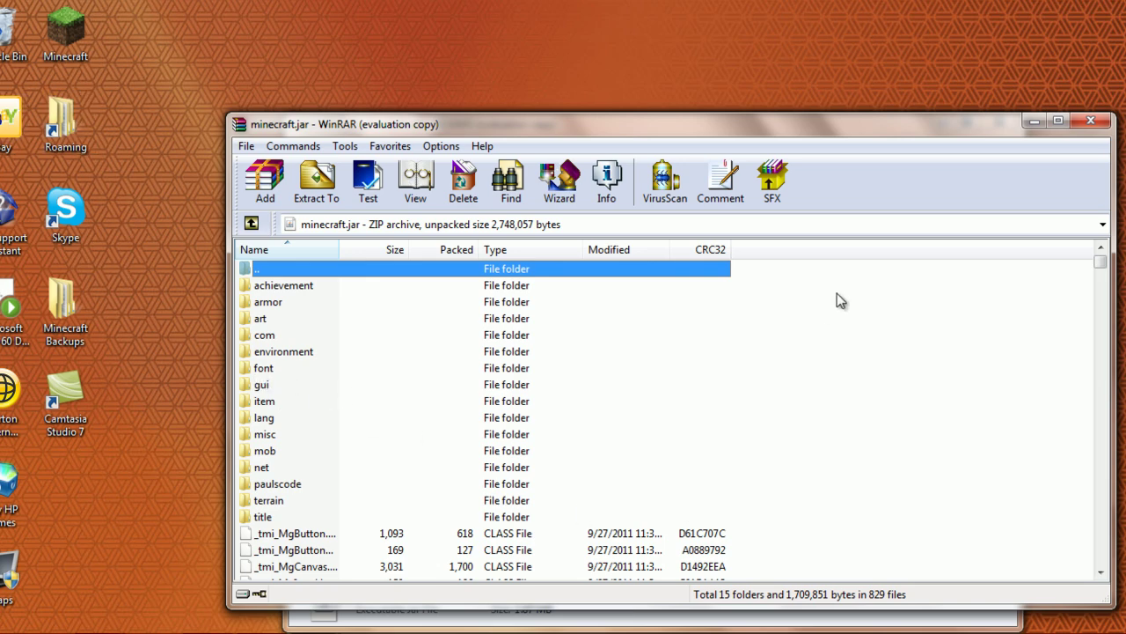
left_click_drag(826, 134, 926, 210)
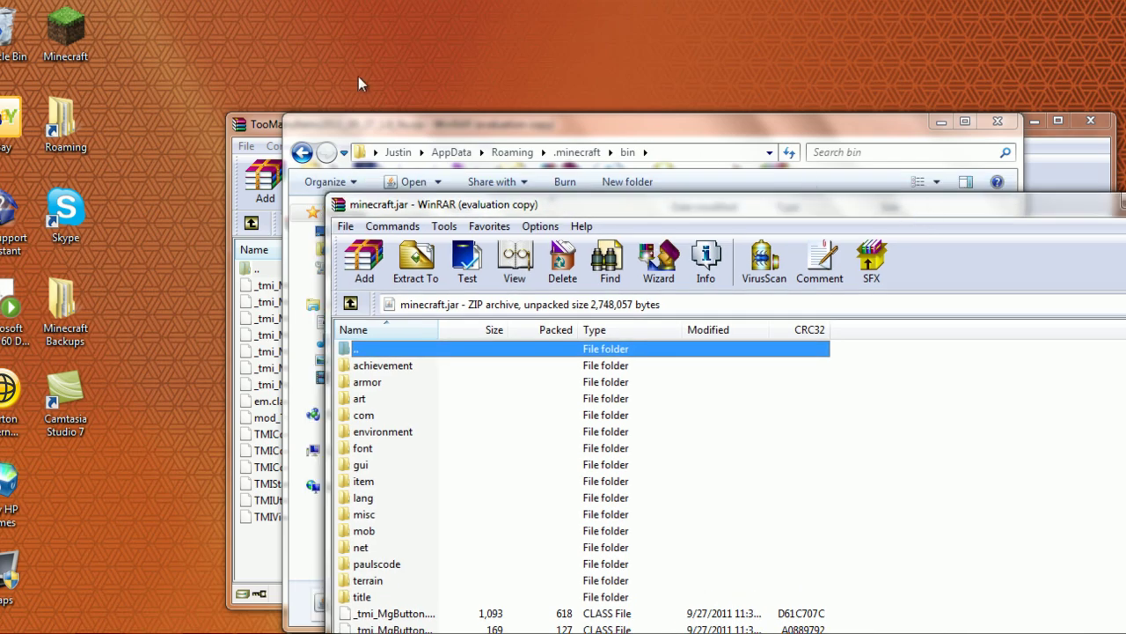
left_click(252, 126)
- Drag all 15 class files from the zip into minecraft.jar using 'Add and replace files'
left_click_drag(252, 126, 196, 27)
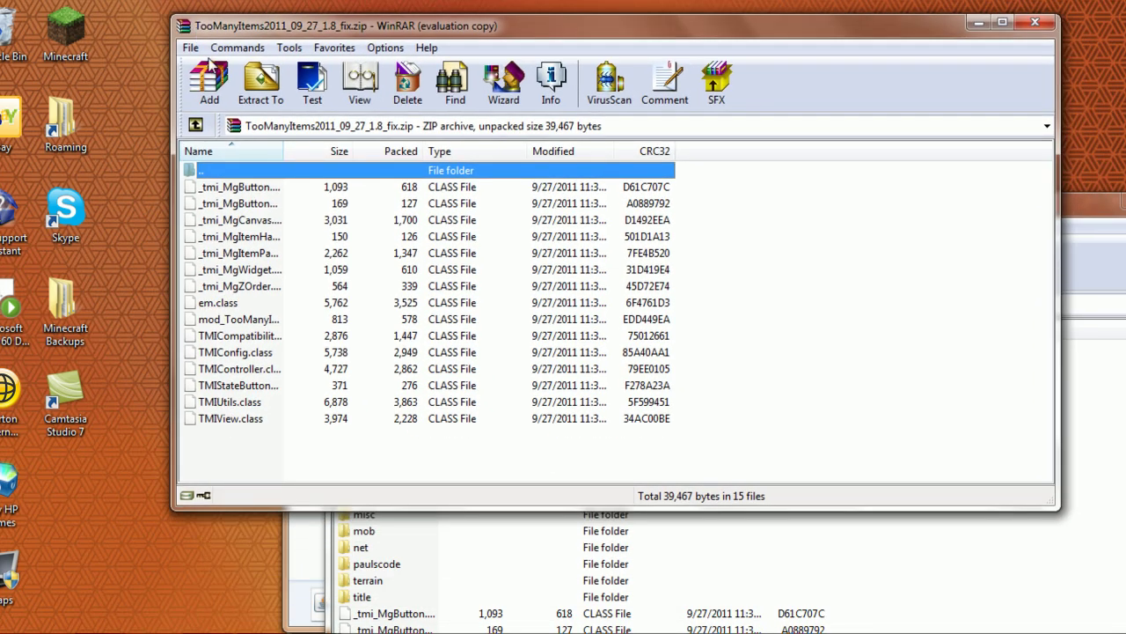
left_click_drag(231, 453, 287, 190)
left_click_drag(263, 239, 837, 557)
left_click(768, 591)
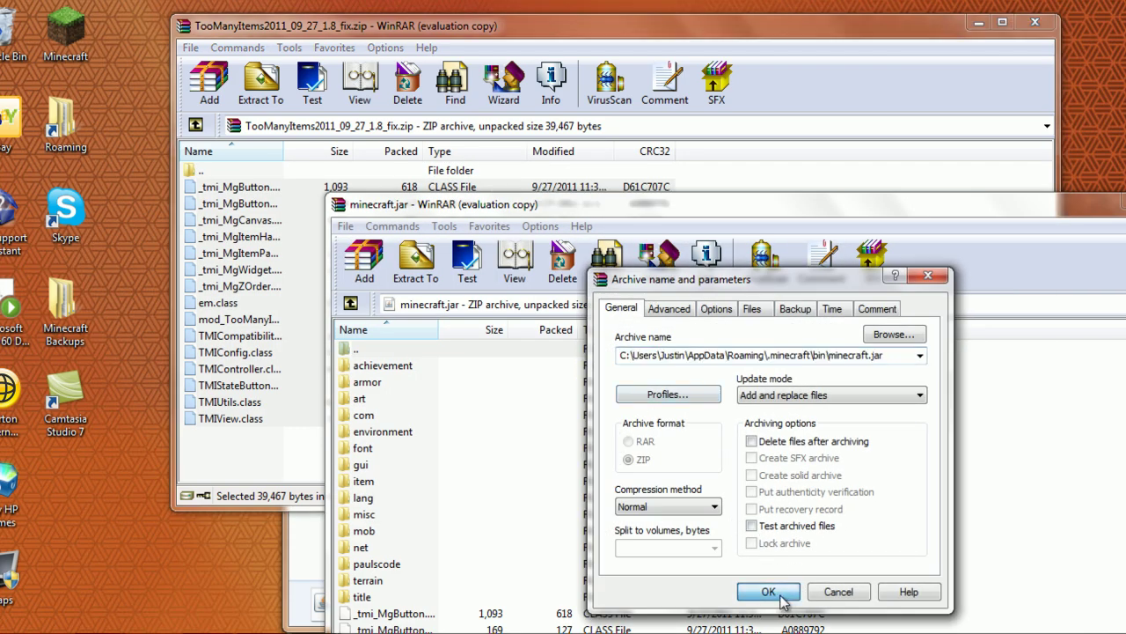
left_click_drag(643, 212, 560, 203)
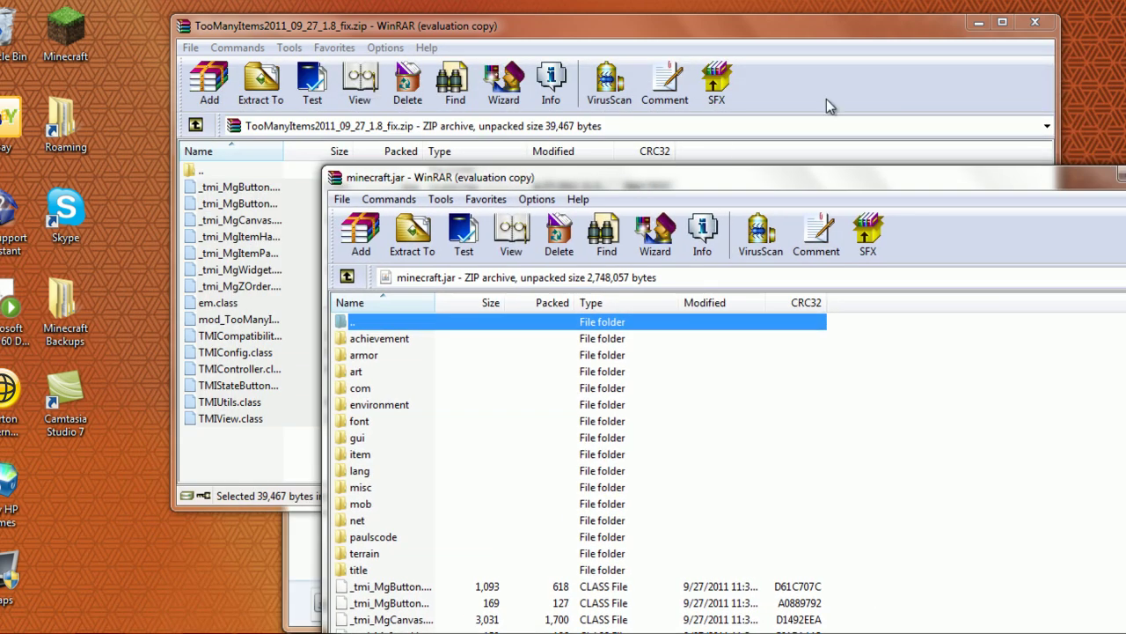
left_click(1034, 26)
- Close the TooManyItems zip and Explorer windows, and move minecraft.jar fully into view
left_click(1034, 26)
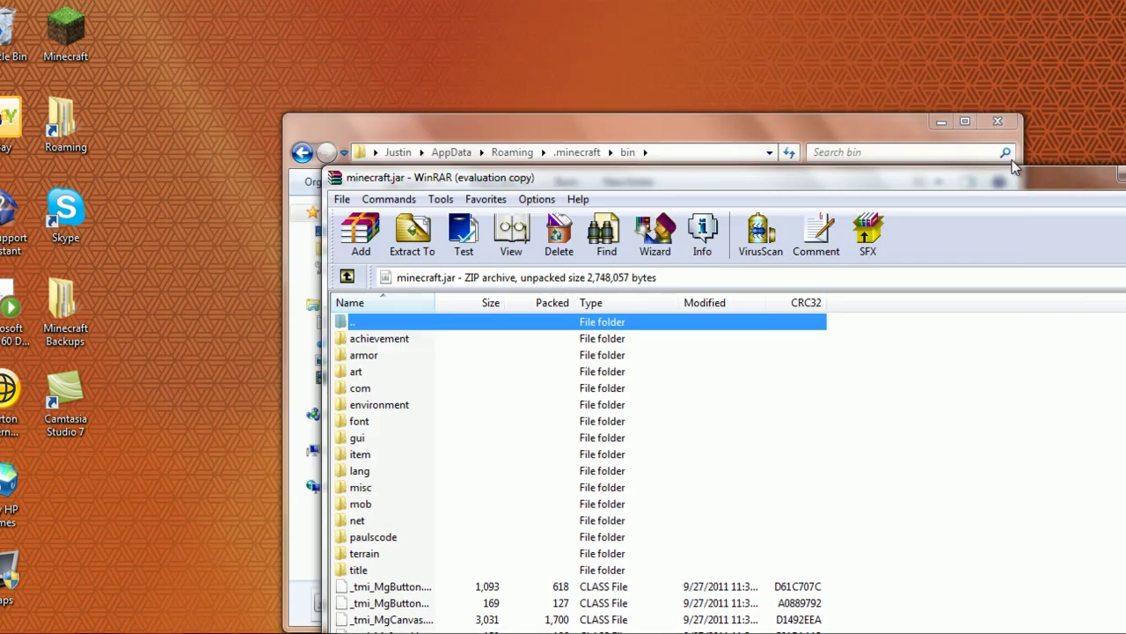
left_click(1007, 122)
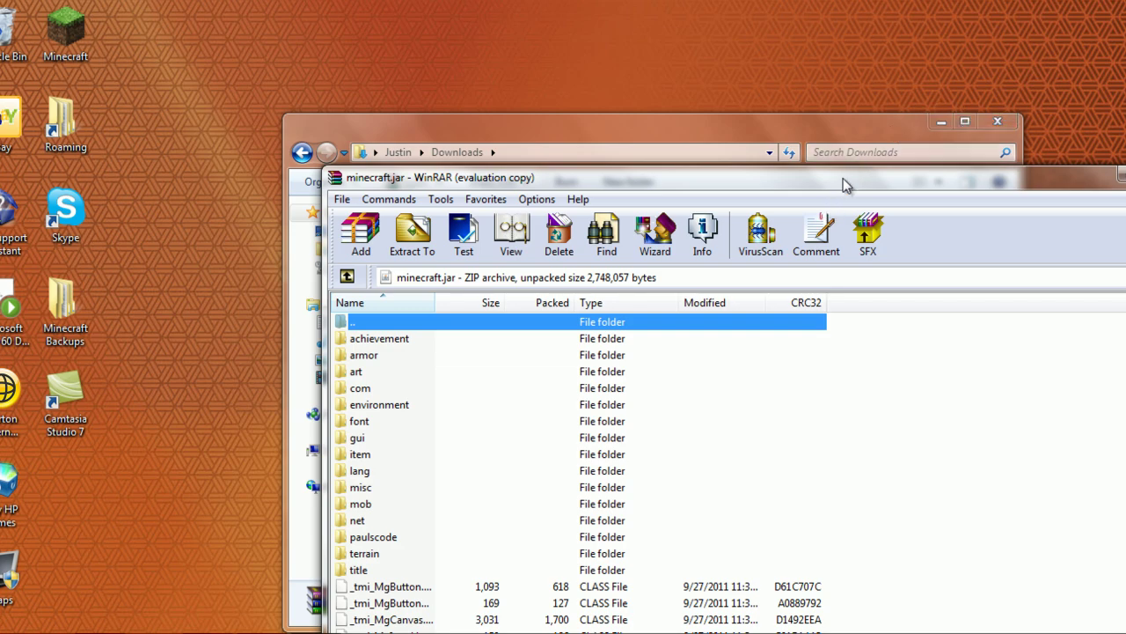
left_click_drag(847, 181, 822, 227)
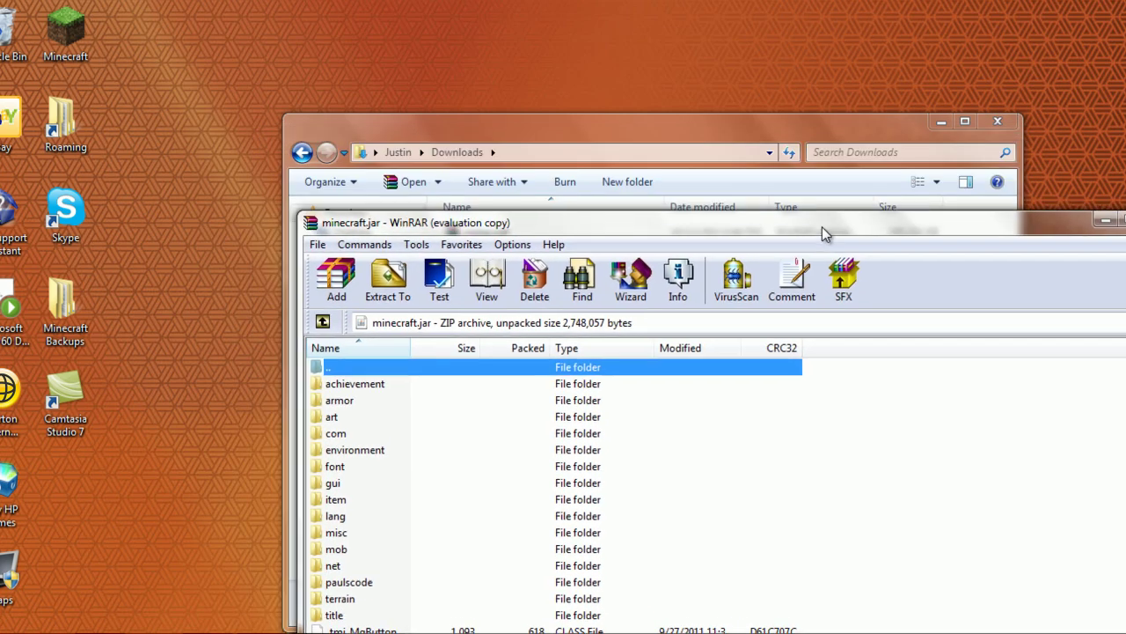
left_click(997, 123)
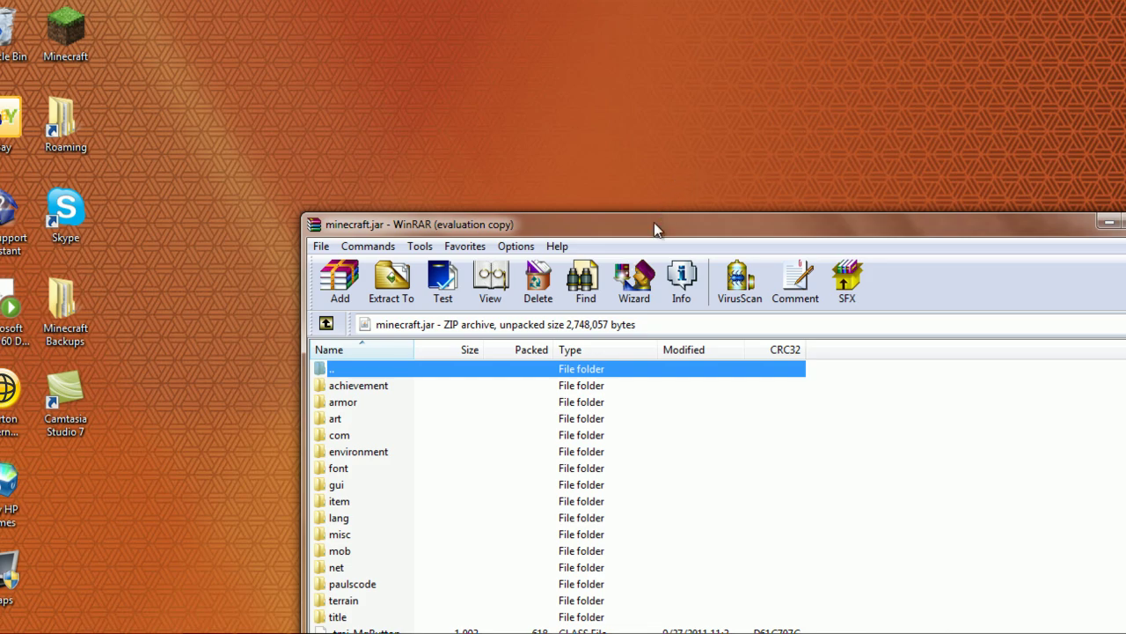
left_click_drag(654, 222, 540, 86)
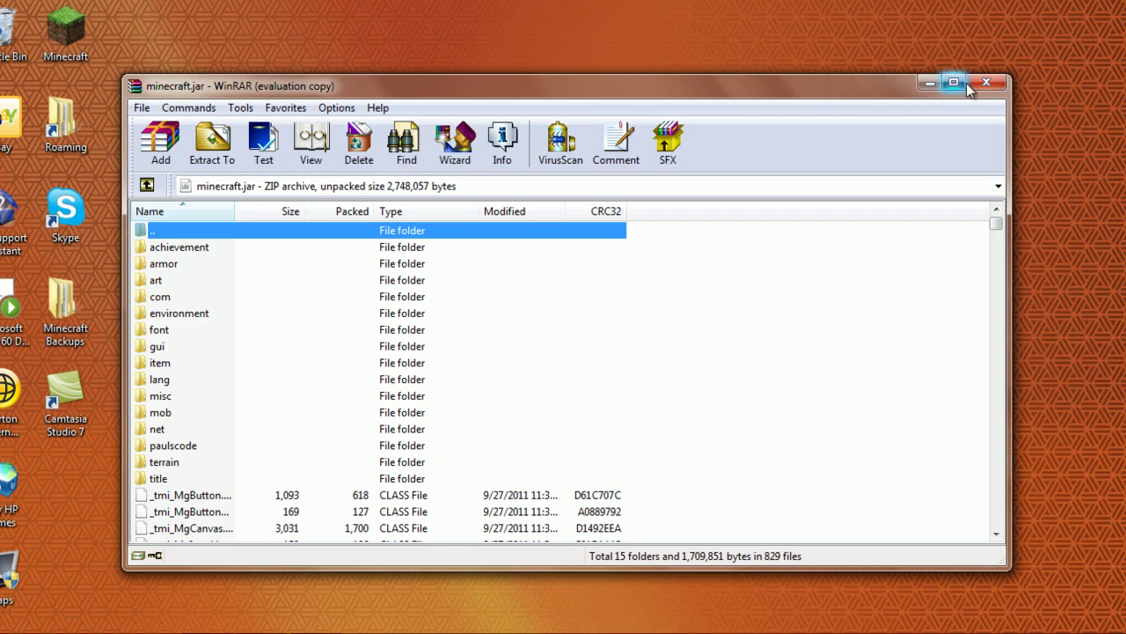